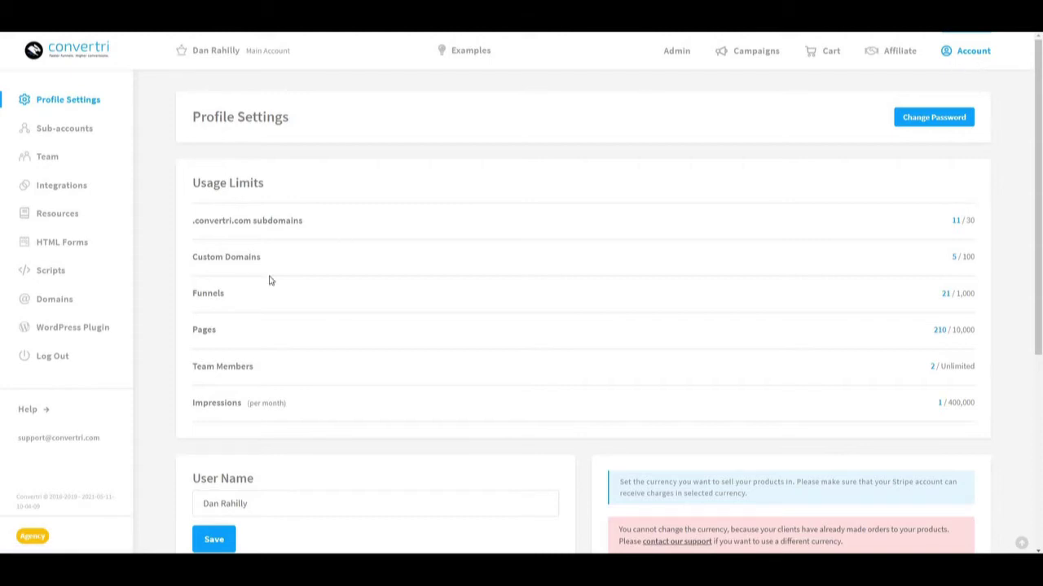
- Go to the account's Domains page and scroll down to the My Domains list
{"action": "left_click", "coordinate": [73, 307]}
{"action": "scroll", "coordinate": [405, 356], "scroll_direction": "down", "scroll_amount": 5}
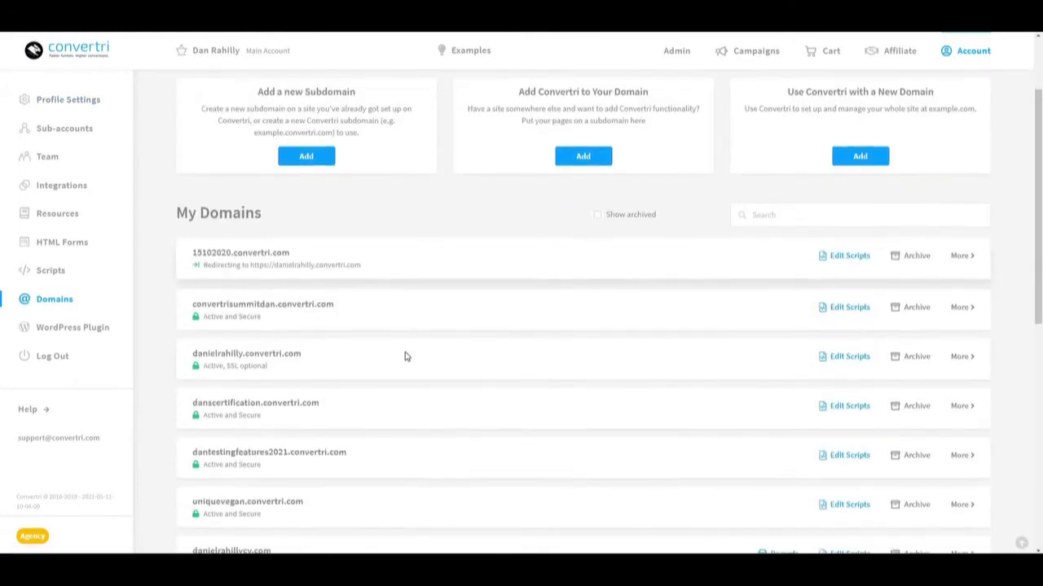
{"action": "scroll", "coordinate": [406, 356], "scroll_direction": "down", "scroll_amount": 1}
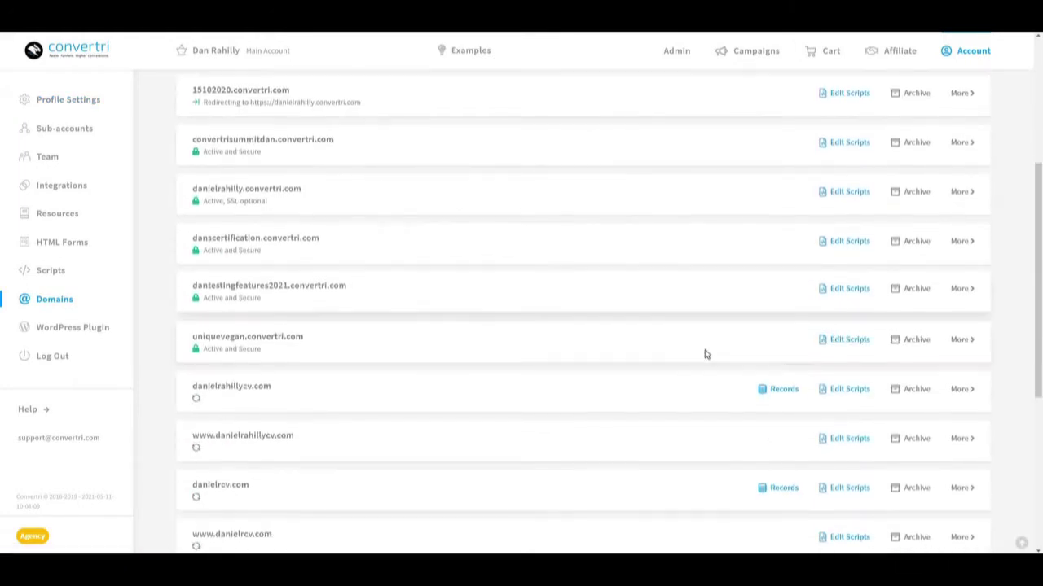
- Start a domain script for uniquevegan.convertri.com named Script, described 'This is my retargeting pixel'
{"action": "left_click", "coordinate": [847, 342]}
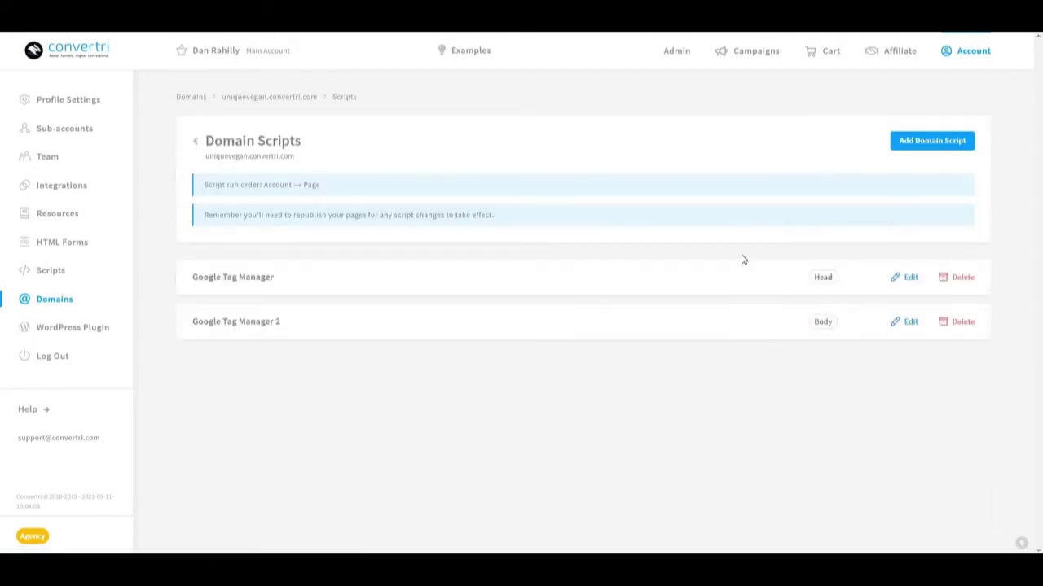
{"action": "left_click", "coordinate": [925, 143]}
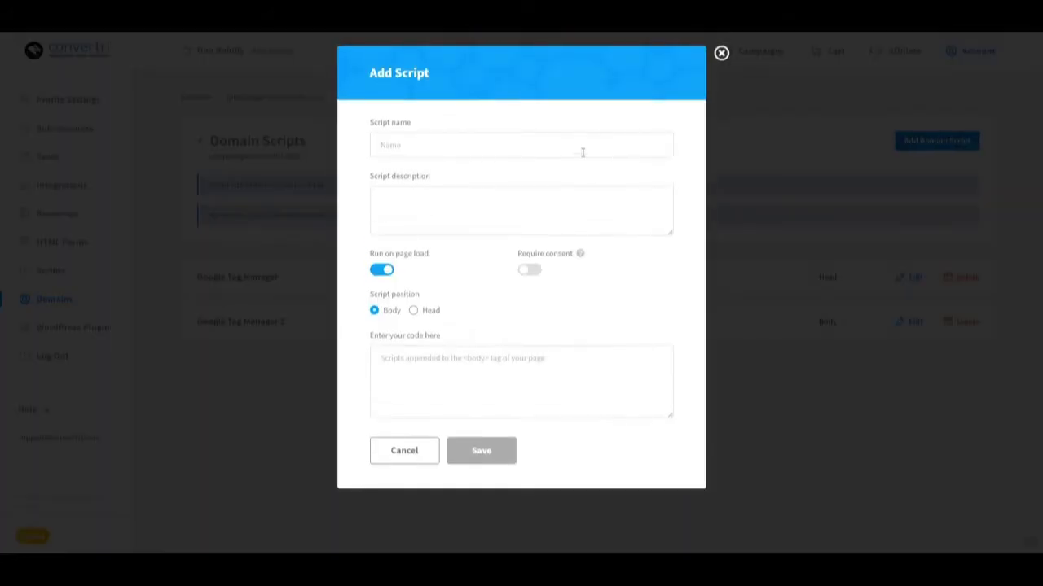
{"action": "left_click", "coordinate": [555, 147]}
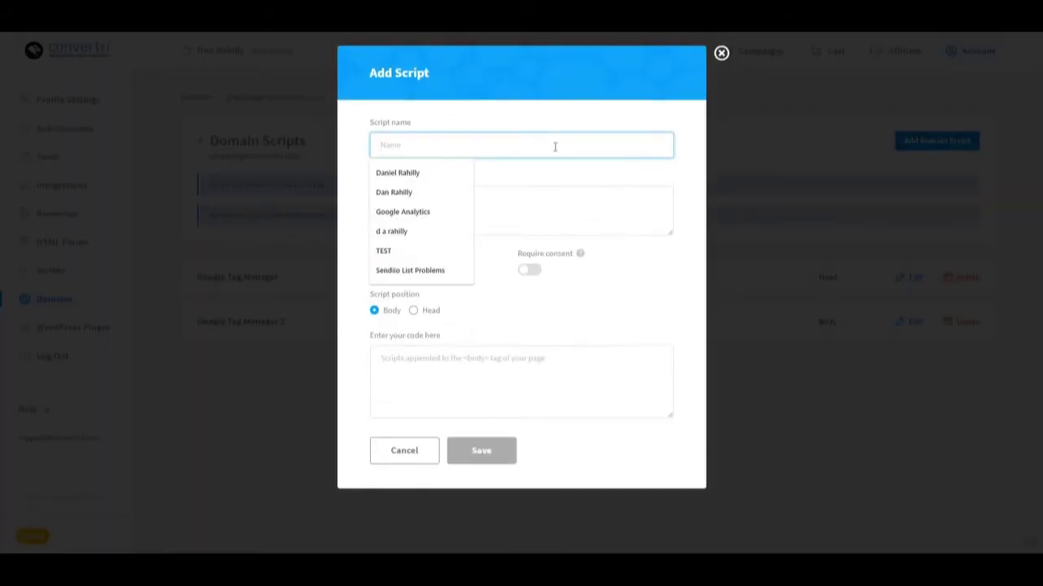
{"action": "type", "text": "Script"}
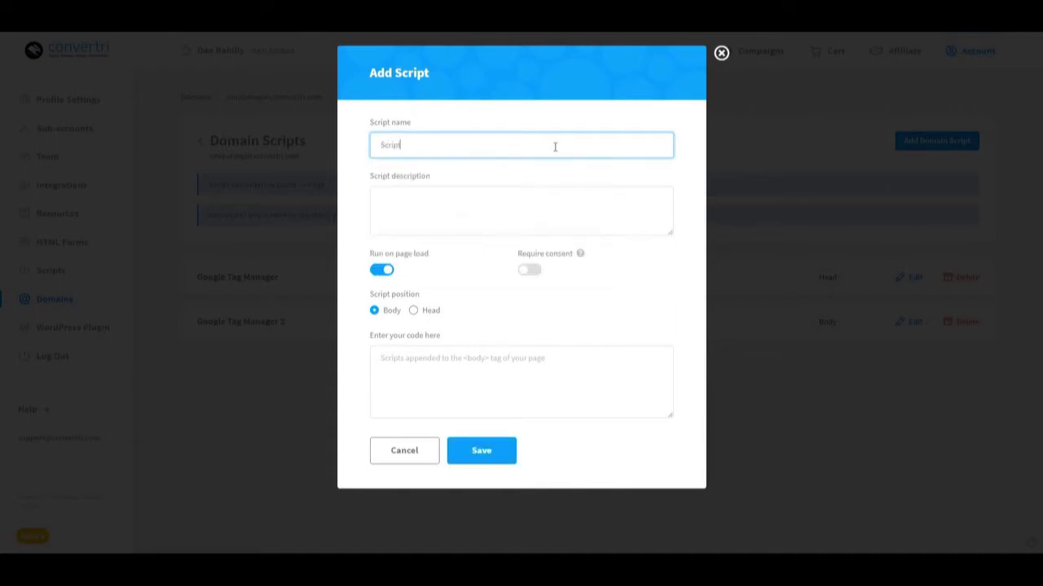
{"action": "left_click", "coordinate": [481, 211]}
{"action": "type", "text": "This is my re"}
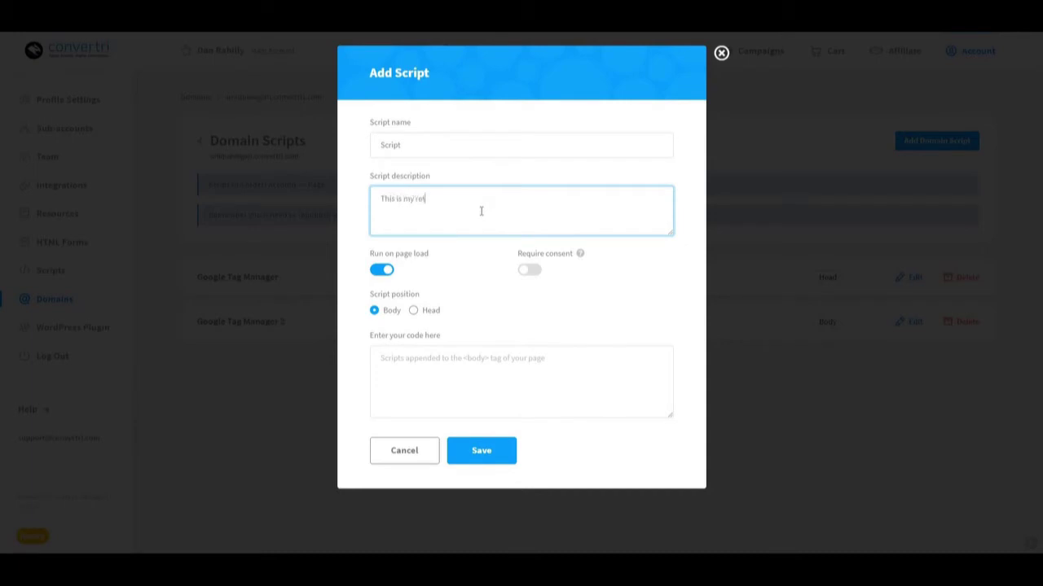
{"action": "type", "text": "arget"}
{"action": "type", "text": "ing p"}
{"action": "type", "text": "ixel"}
- Keep the domain script in the Body position and save it
{"action": "left_click", "coordinate": [471, 377]}
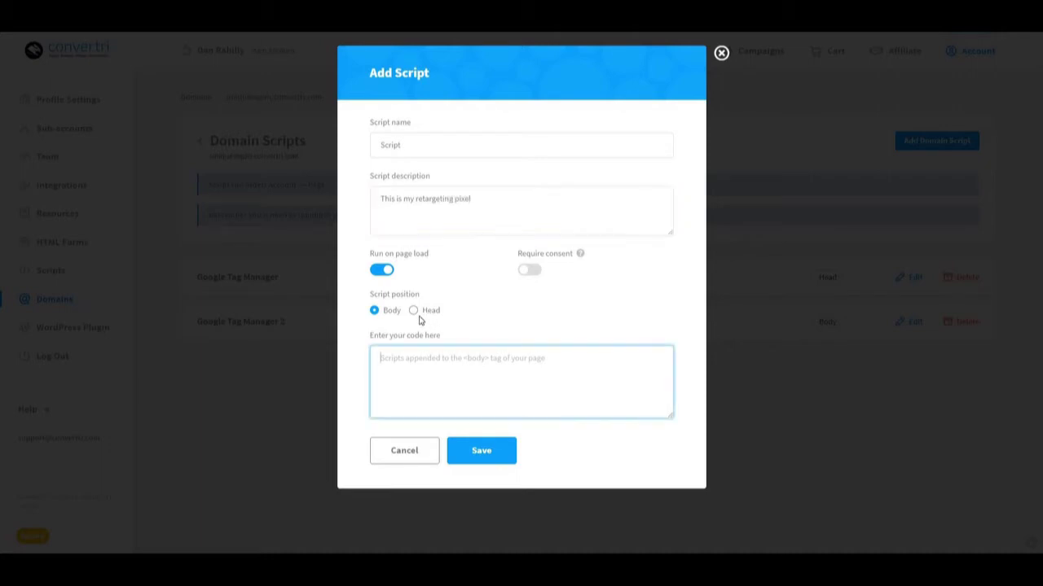
{"action": "left_click", "coordinate": [416, 315]}
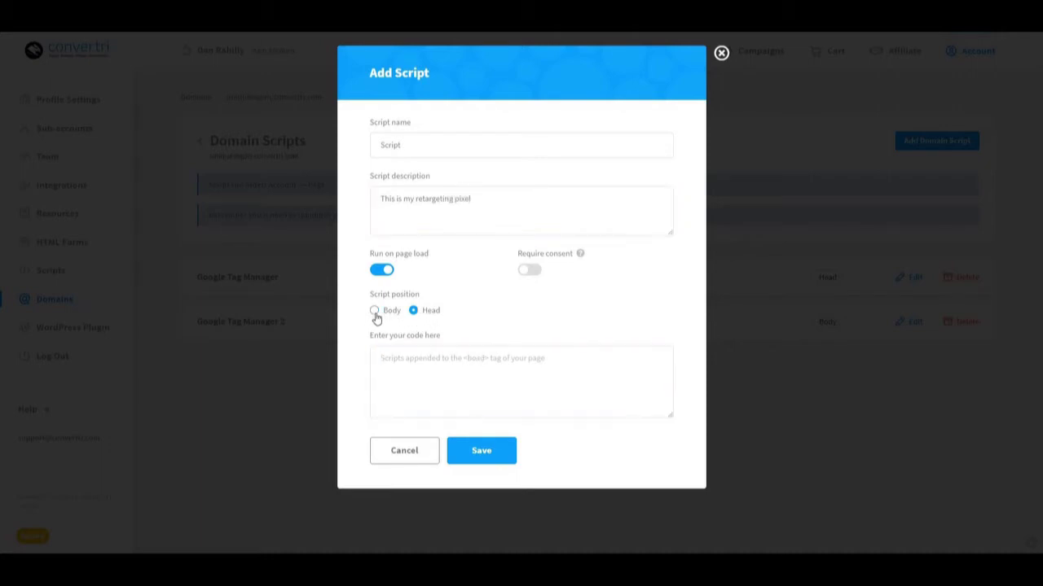
{"action": "left_click", "coordinate": [374, 313]}
{"action": "left_click", "coordinate": [411, 368]}
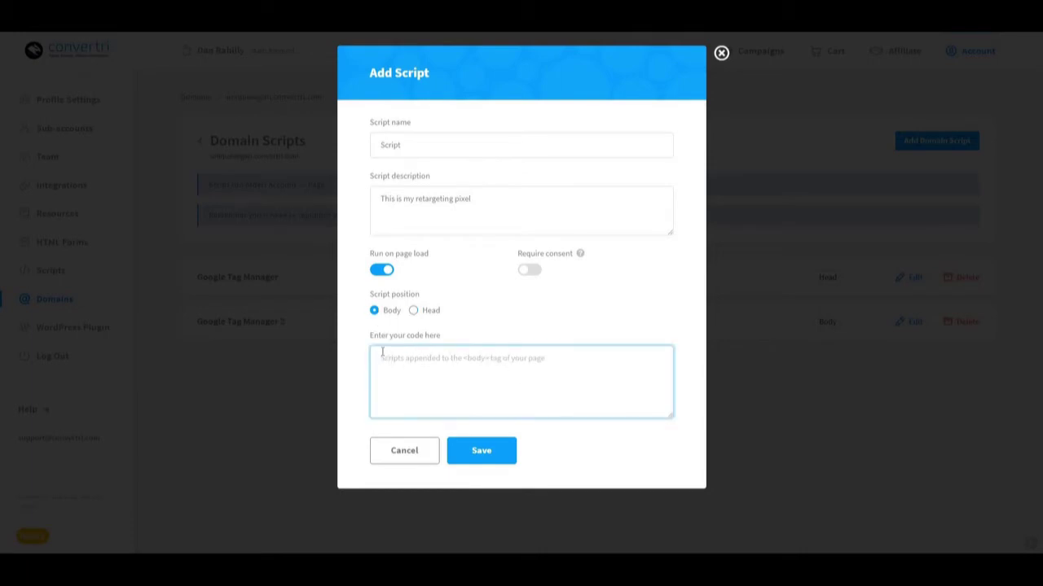
{"action": "left_click", "coordinate": [467, 450]}
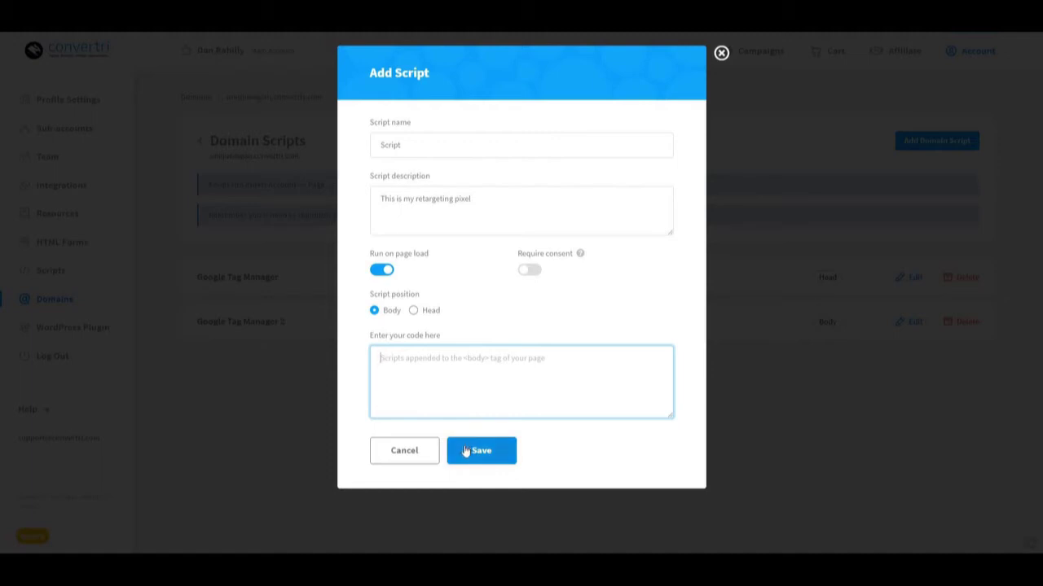
{"action": "left_click", "coordinate": [467, 452]}
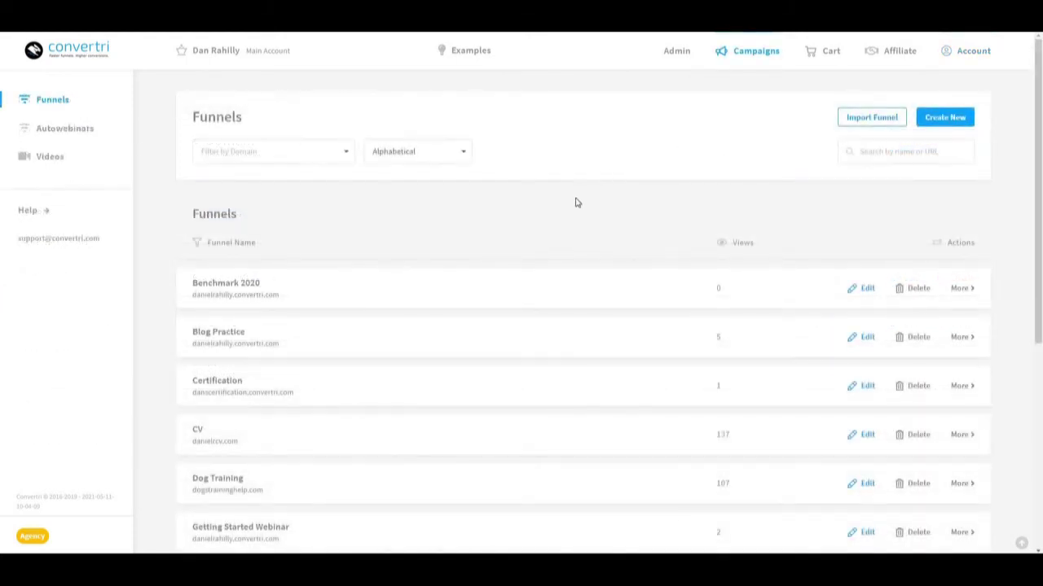
- Open the Scripts page of the Not Just Another Vegan Project funnel
{"action": "scroll", "coordinate": [565, 207], "scroll_direction": "down", "scroll_amount": 1}
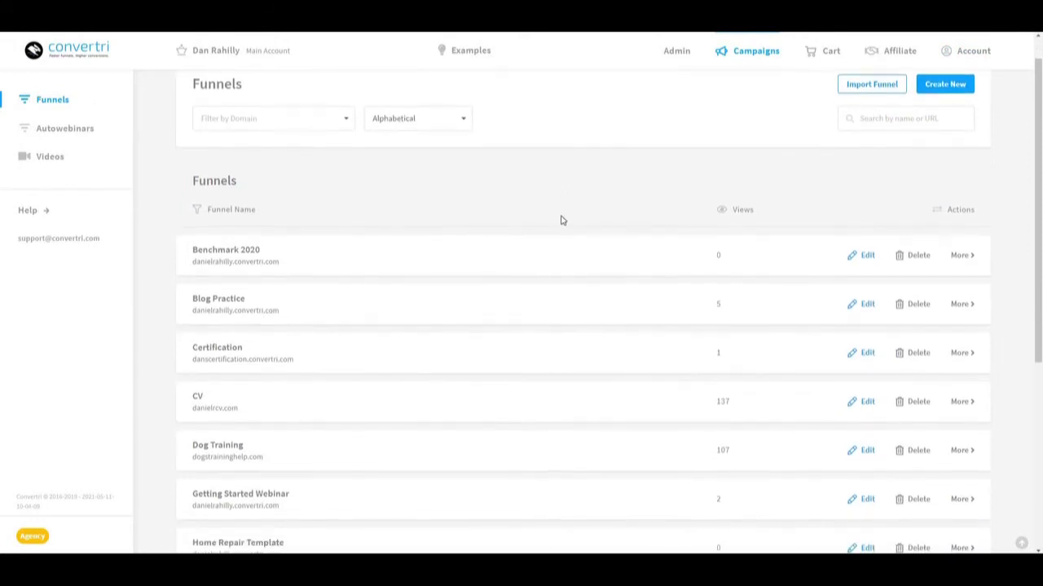
{"action": "scroll", "coordinate": [543, 396], "scroll_direction": "down", "scroll_amount": 2}
{"action": "scroll", "coordinate": [530, 408], "scroll_direction": "down", "scroll_amount": 3}
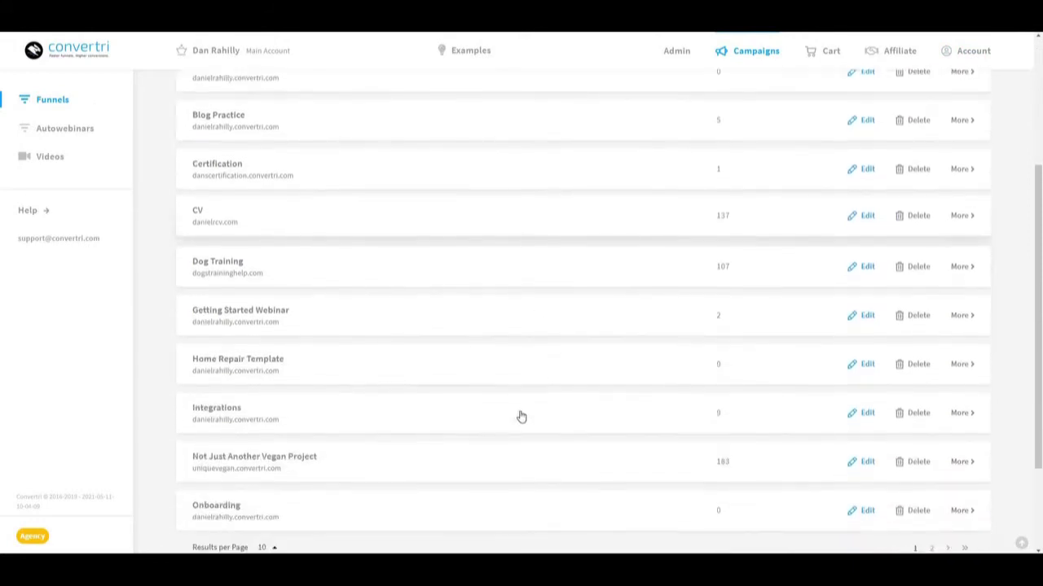
{"action": "scroll", "coordinate": [521, 417], "scroll_direction": "down", "scroll_amount": 1}
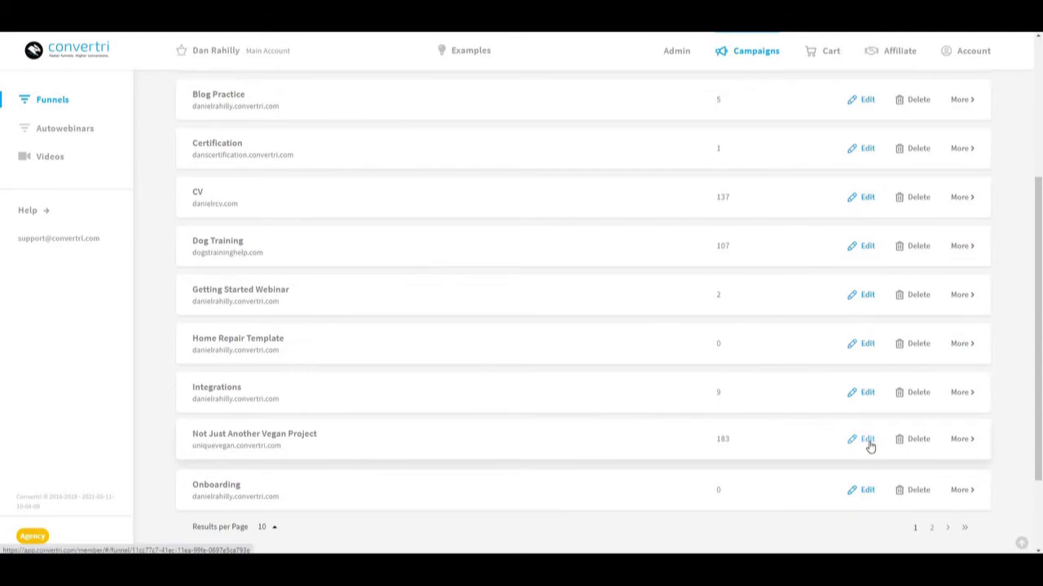
{"action": "left_click", "coordinate": [868, 440]}
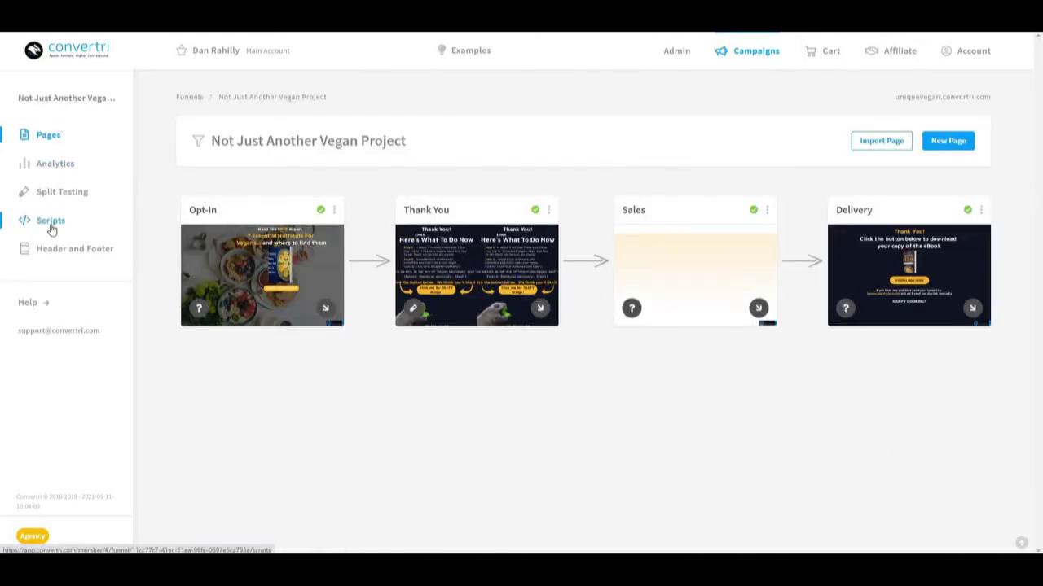
{"action": "left_click", "coordinate": [52, 230]}
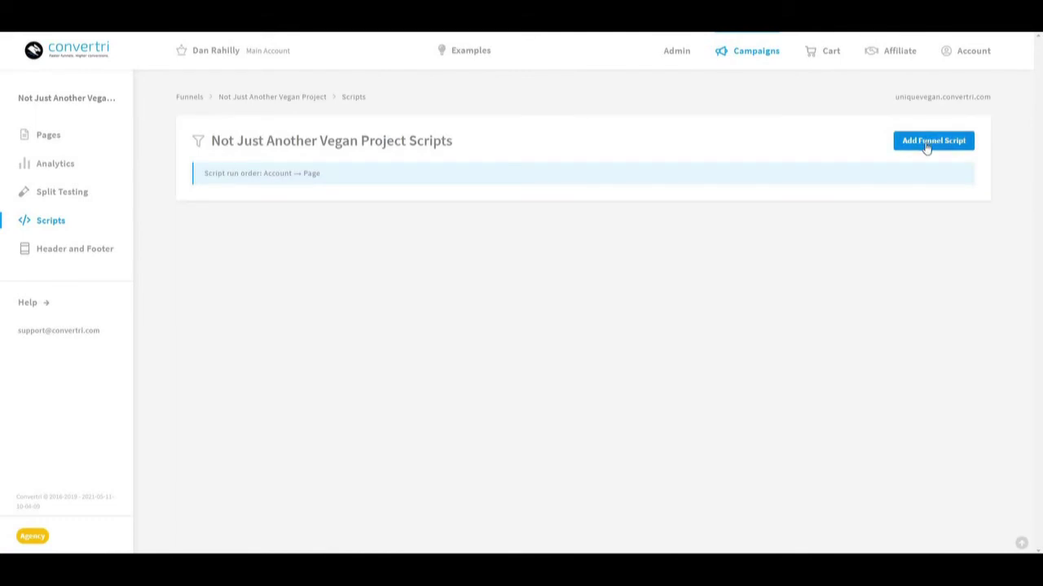
- Save a Body-positioned funnel script 'Retargeting Pixel' with description 'My retargeting Pixel'
{"action": "left_click", "coordinate": [926, 145]}
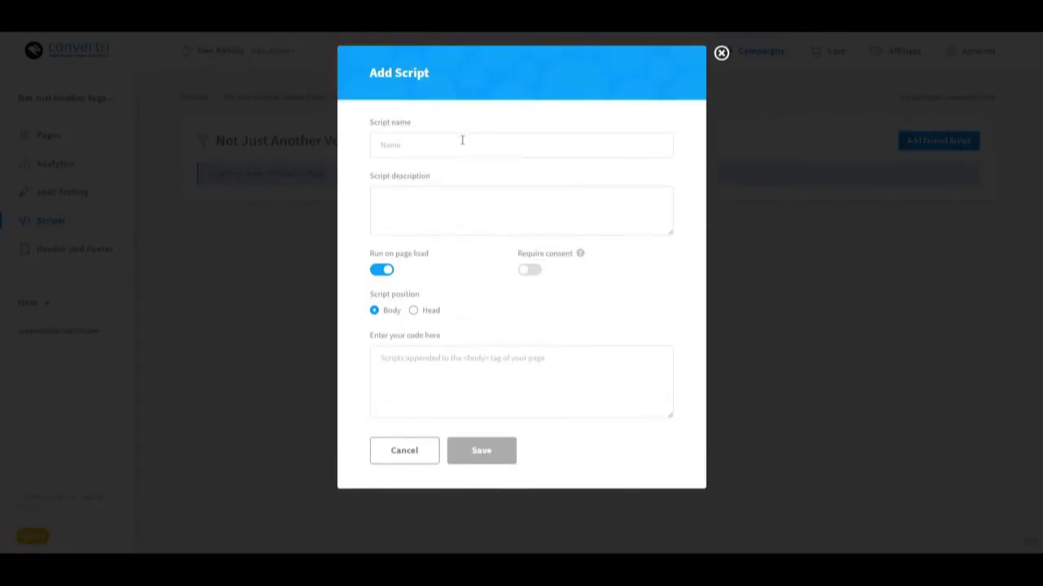
{"action": "left_click", "coordinate": [463, 141]}
{"action": "type", "text": "Re"}
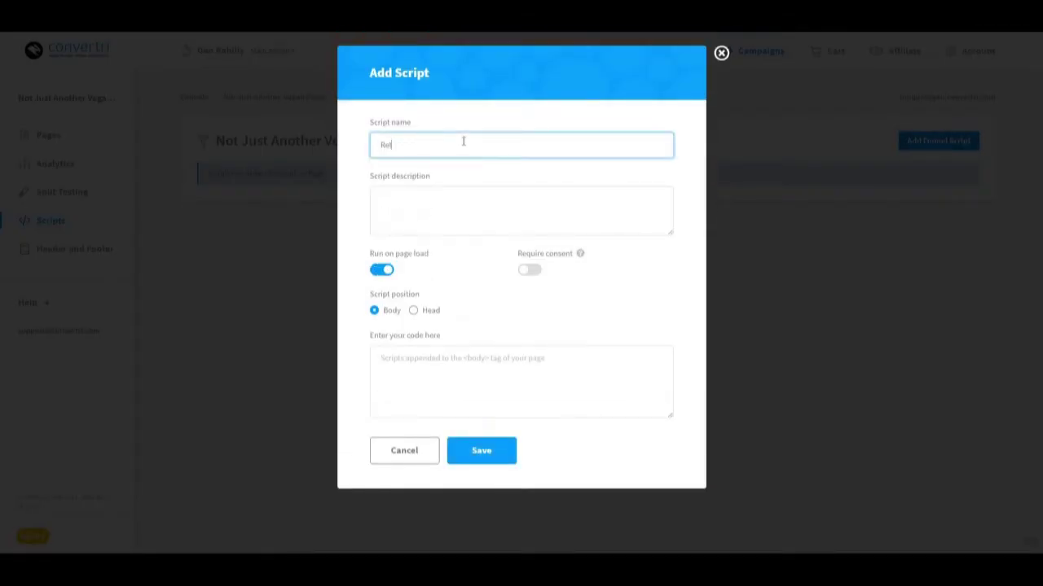
{"action": "type", "text": "targeting P"}
{"action": "type", "text": "ixel"}
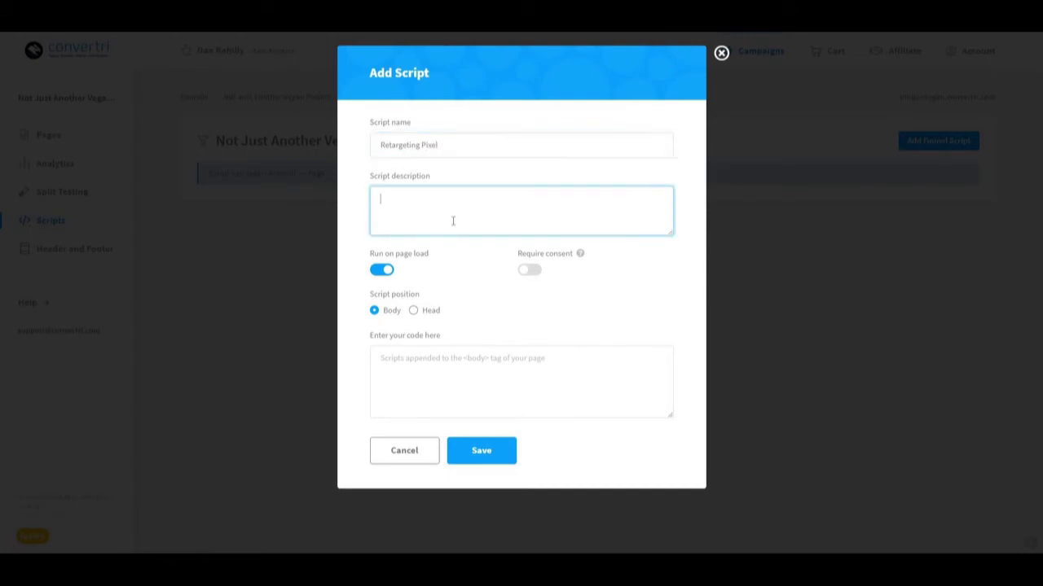
{"action": "type", "text": "My retargeting Pixel"}
{"action": "left_click", "coordinate": [419, 316]}
{"action": "left_click", "coordinate": [375, 312]}
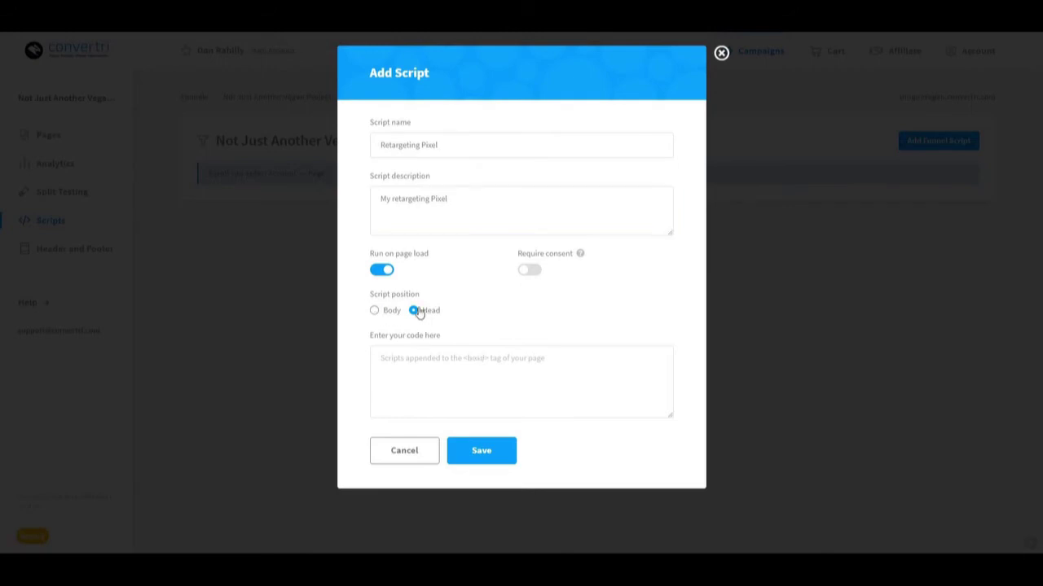
{"action": "left_click", "coordinate": [414, 311]}
{"action": "left_click", "coordinate": [373, 311]}
{"action": "left_click", "coordinate": [453, 361]}
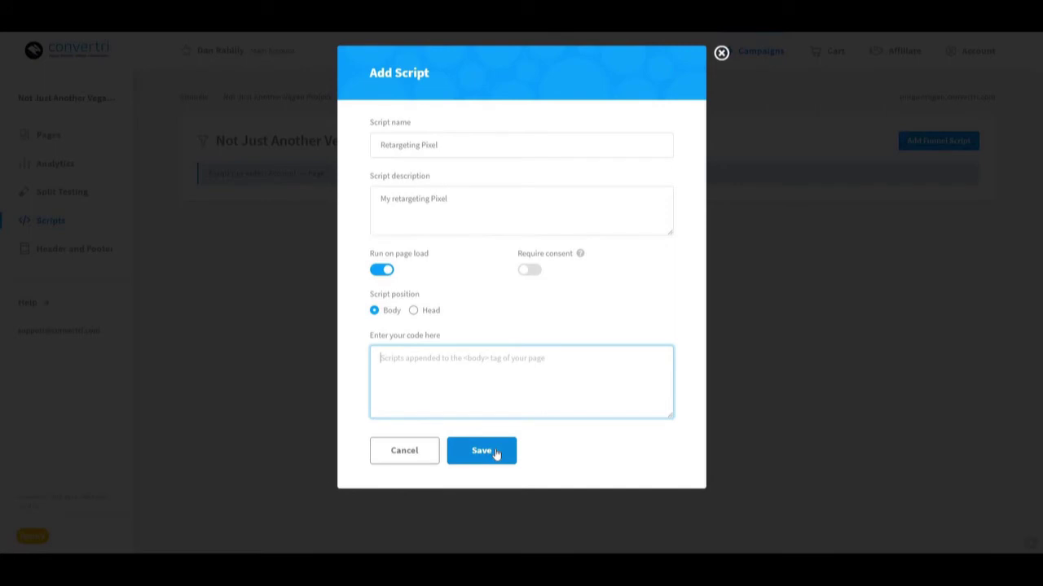
{"action": "left_click", "coordinate": [482, 452]}
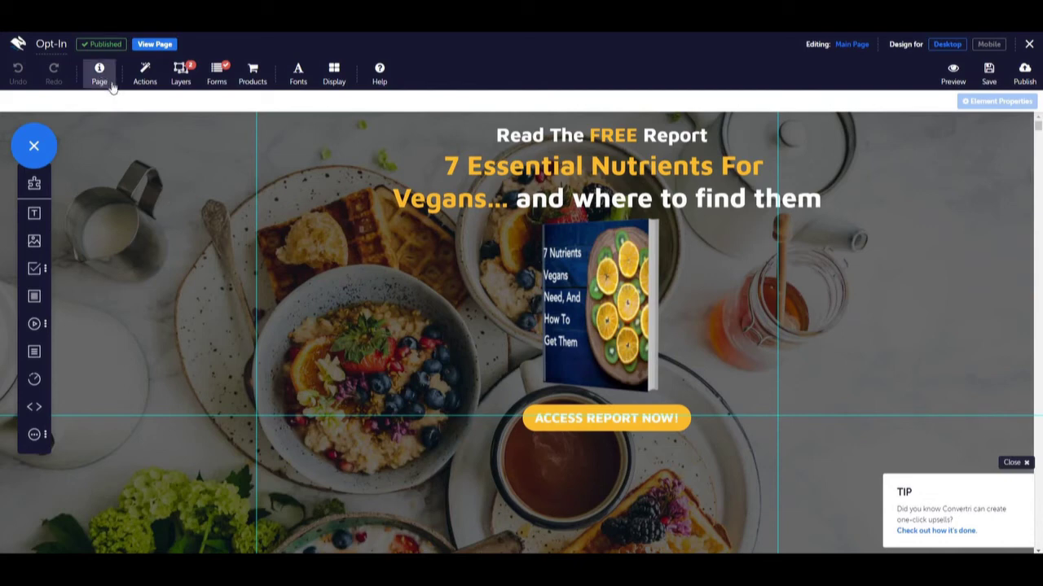
- Open the Opt-In page's Page Settings at the Custom Scripts section
{"action": "left_click", "coordinate": [111, 81]}
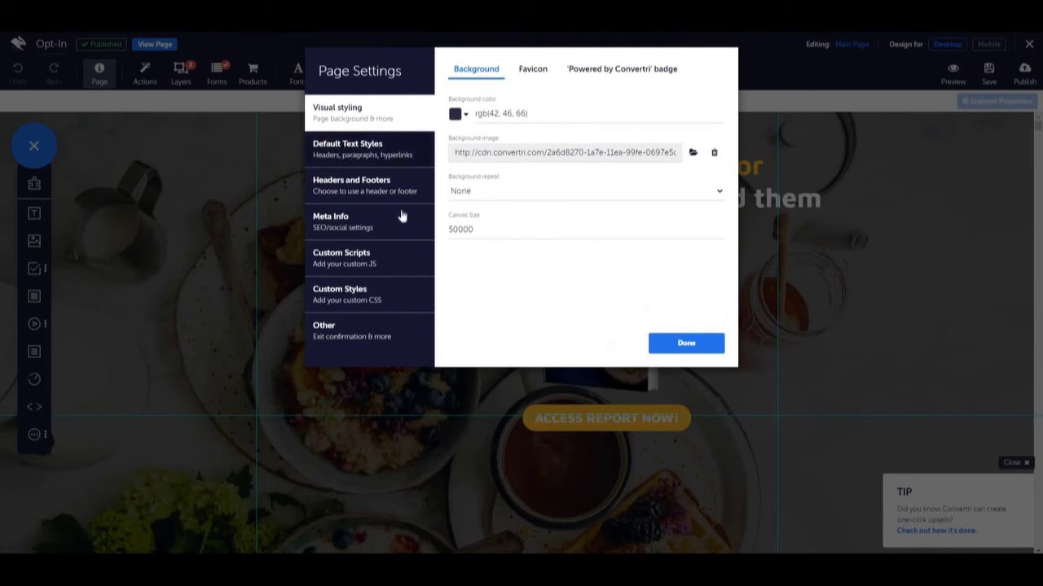
{"action": "left_click", "coordinate": [392, 263]}
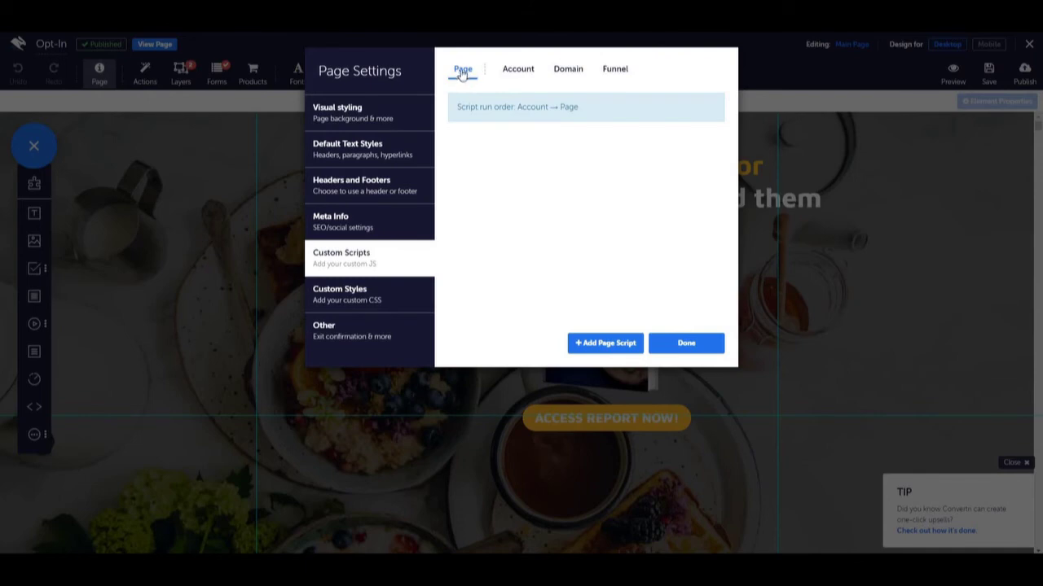
- Start a page script named 'Retargeting Pixel 2', described 'This is my retargeting pixel'
{"action": "left_click", "coordinate": [607, 343]}
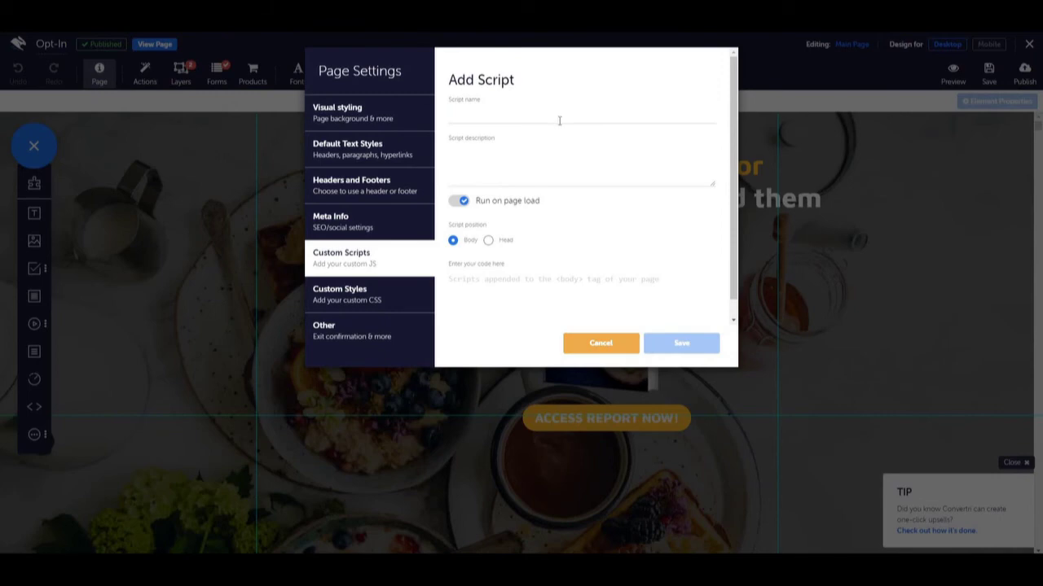
{"action": "left_click", "coordinate": [560, 121]}
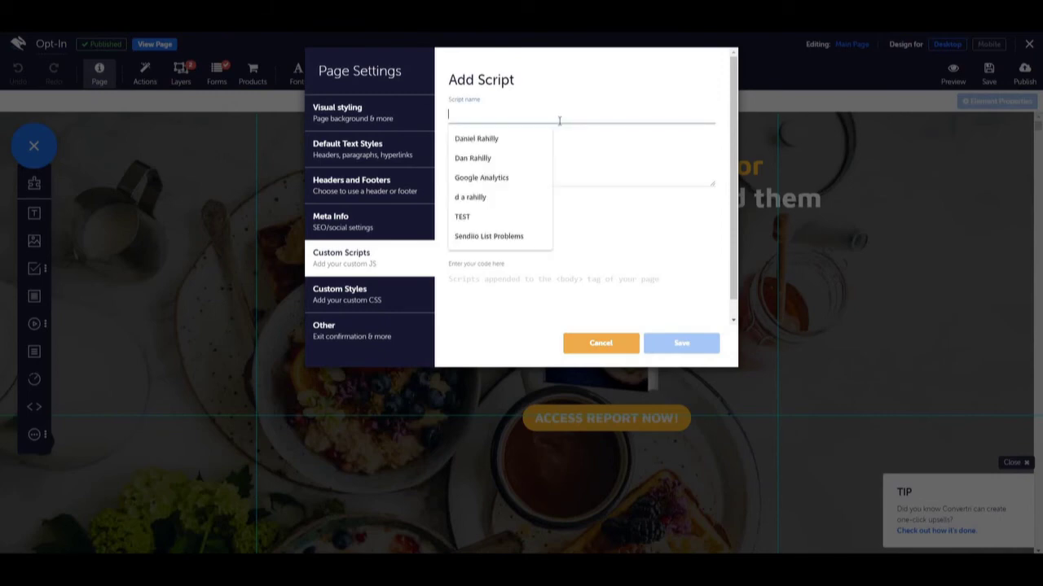
{"action": "type", "text": "Ret"}
{"action": "left_click", "coordinate": [531, 139]}
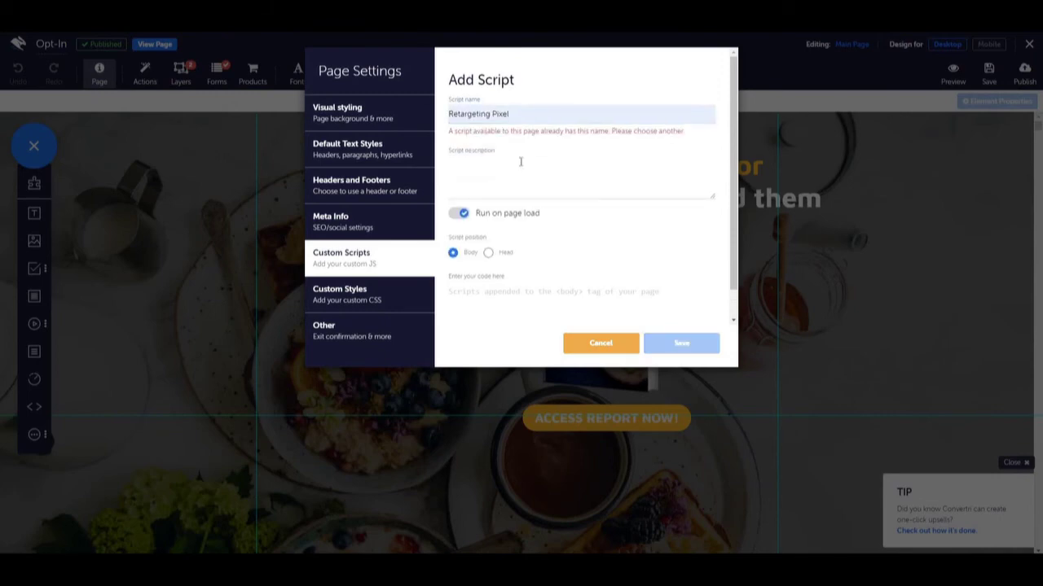
{"action": "left_click", "coordinate": [522, 116]}
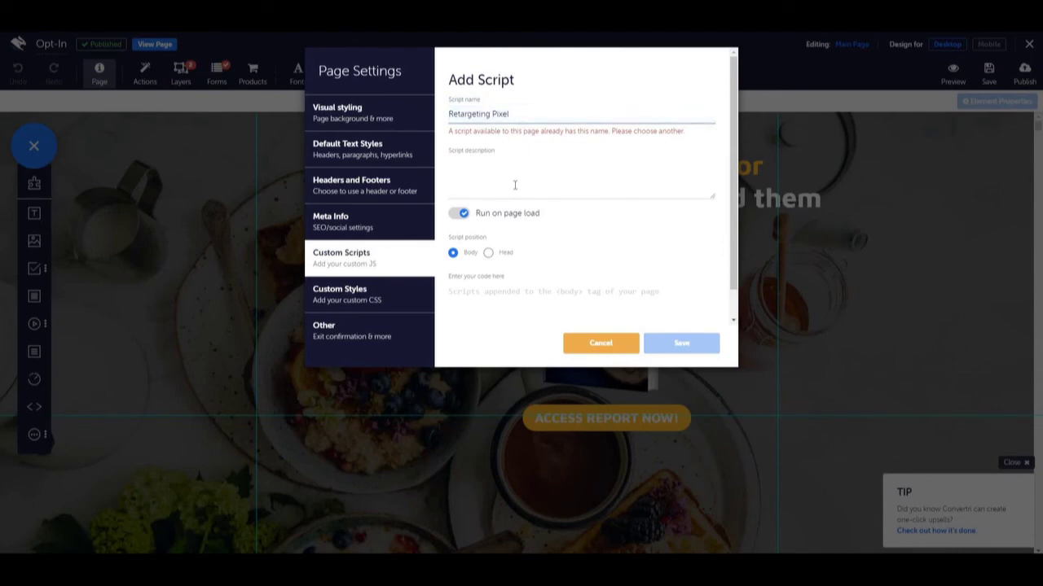
{"action": "type", "text": " 2"}
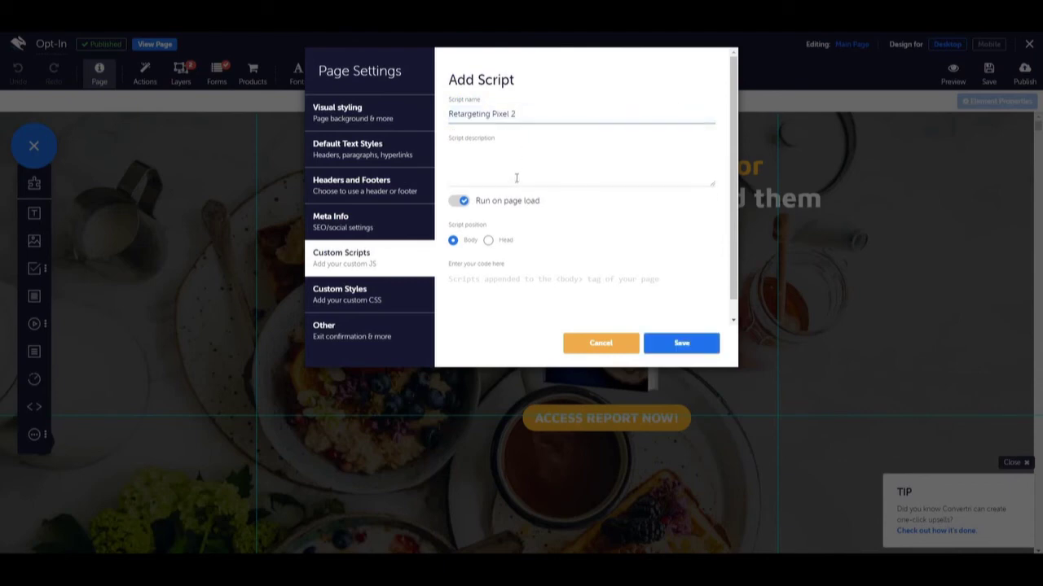
{"action": "left_click", "coordinate": [518, 173]}
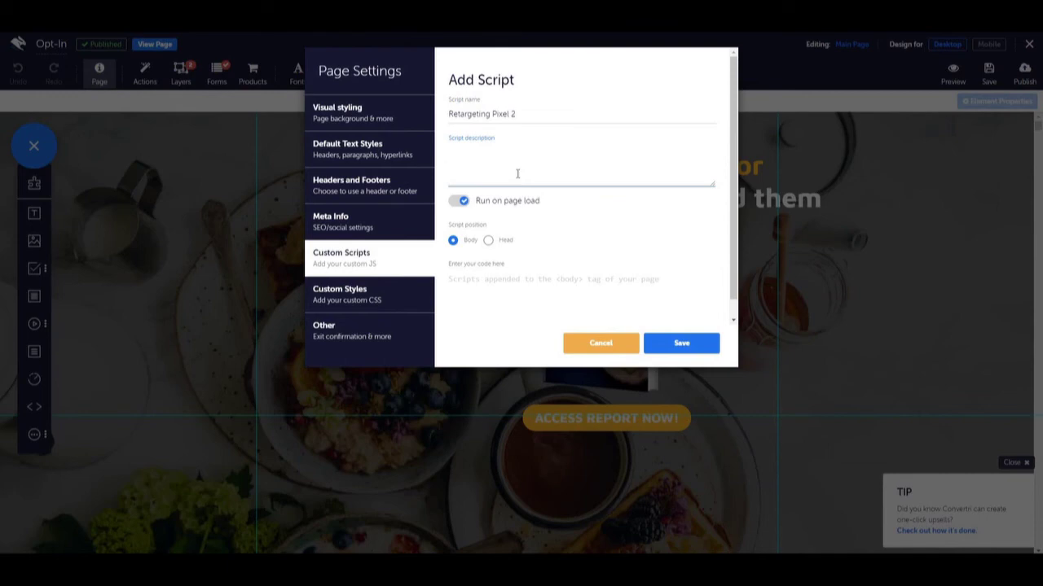
{"action": "type", "text": "This"}
{"action": "type", "text": " is my retargeting pixel"}
- Keep the page script in the Body position, save it, and close Page Settings
{"action": "left_click", "coordinate": [464, 247]}
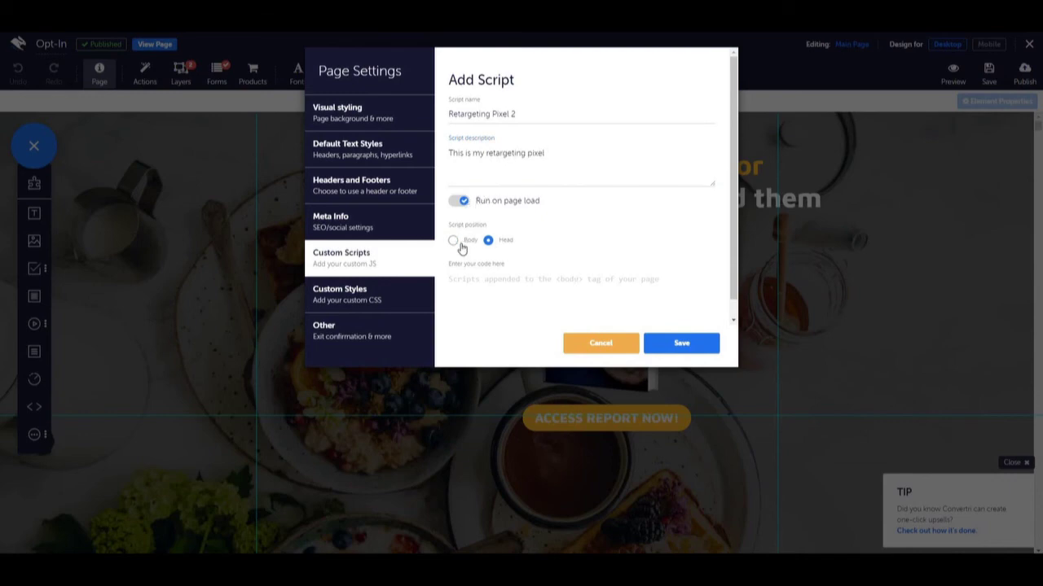
{"action": "left_click", "coordinate": [486, 243]}
{"action": "left_click", "coordinate": [461, 242]}
{"action": "scroll", "coordinate": [495, 288], "scroll_direction": "down", "scroll_amount": 1}
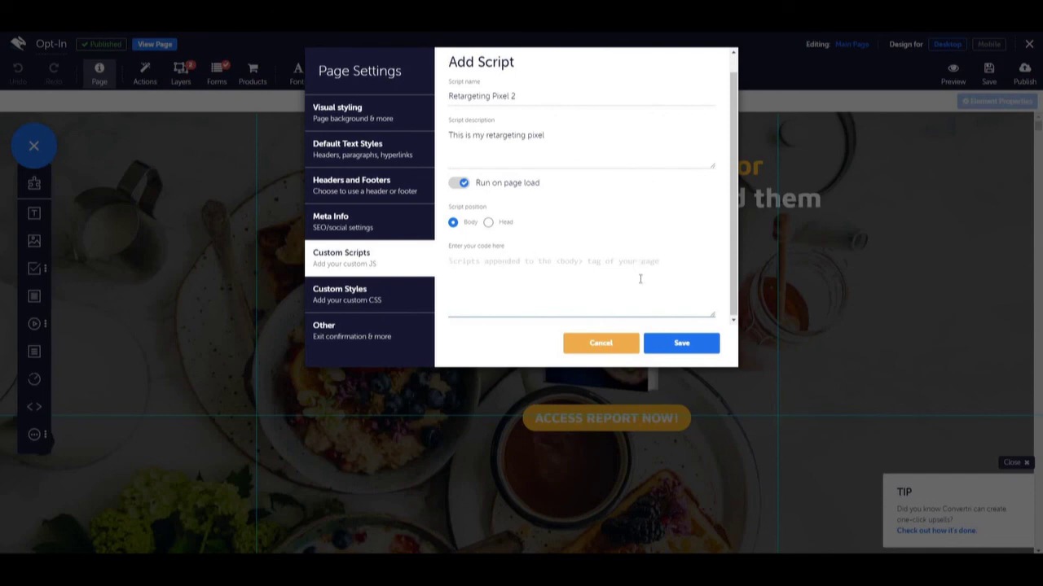
{"action": "left_click", "coordinate": [690, 347]}
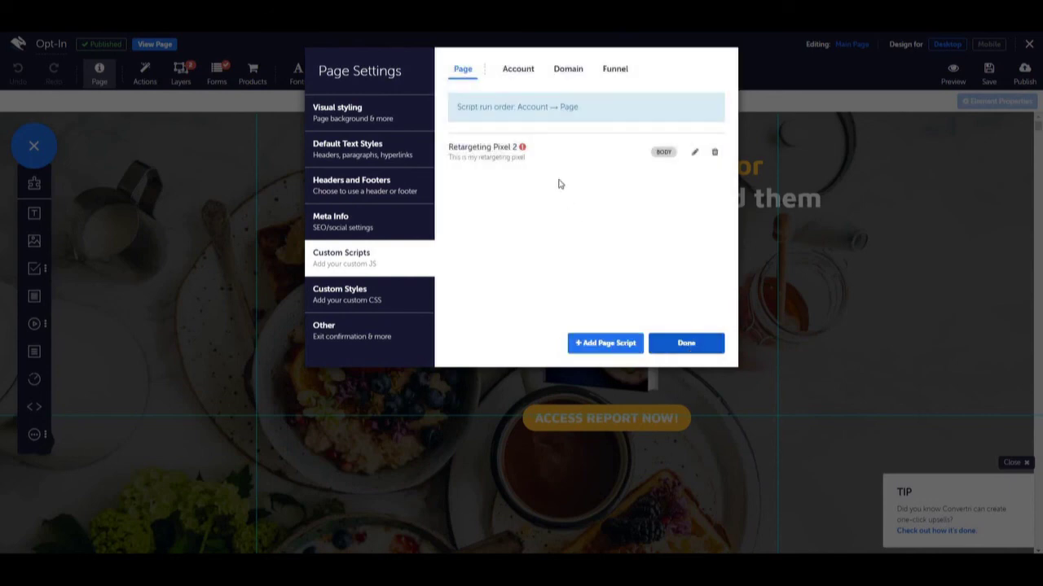
{"action": "mouse_move", "coordinate": [522, 148]}
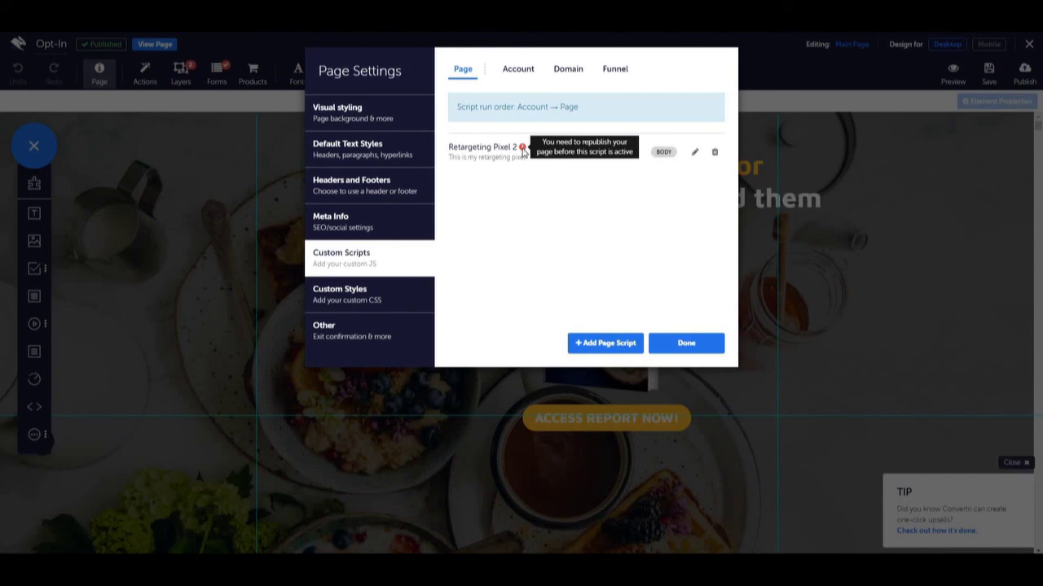
{"action": "left_click", "coordinate": [675, 343]}
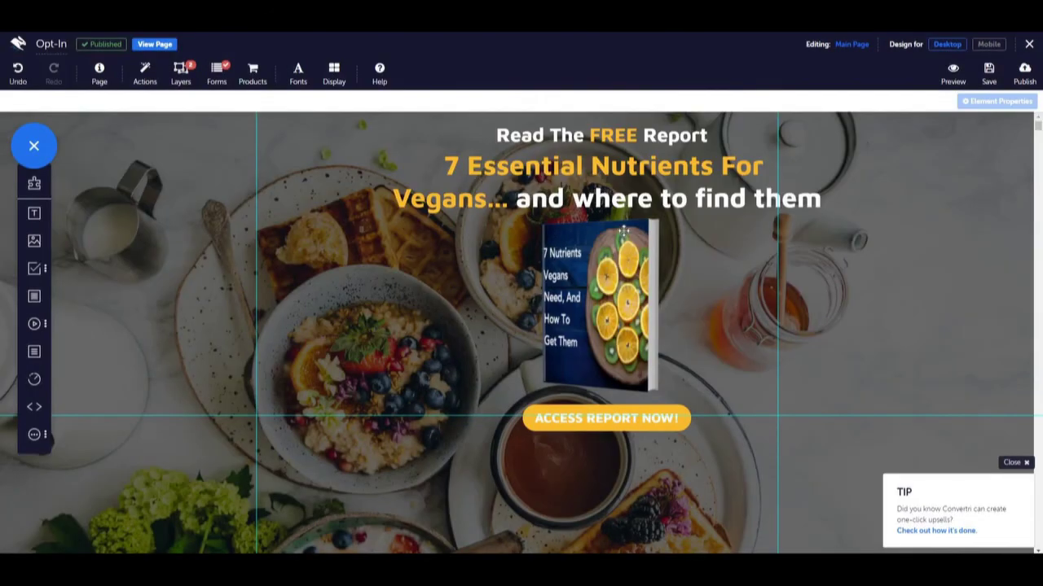